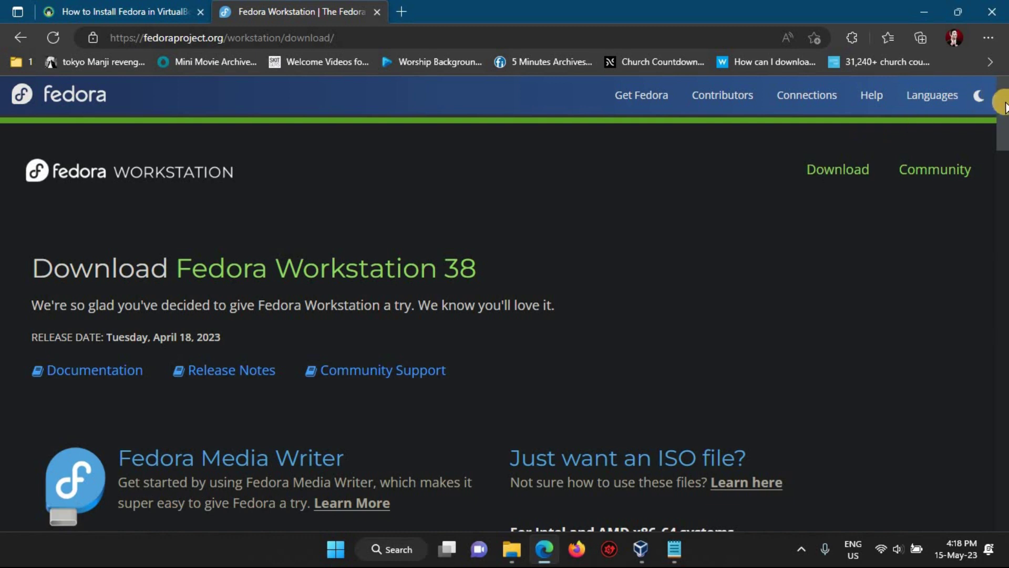
- Bring up the Fedora Workstation 38 download page listing the Live ISO files
{"action": "left_click_drag", "start_coordinate": [1002, 102], "coordinate": [1004, 172]}
- Download the x86_64 Fedora Workstation 38 Live ISO (Fedora-Workstation-Live-x86_64-38-1.6.iso)
{"action": "scroll", "coordinate": [1004, 172], "scroll_direction": "up", "scroll_amount": 3}
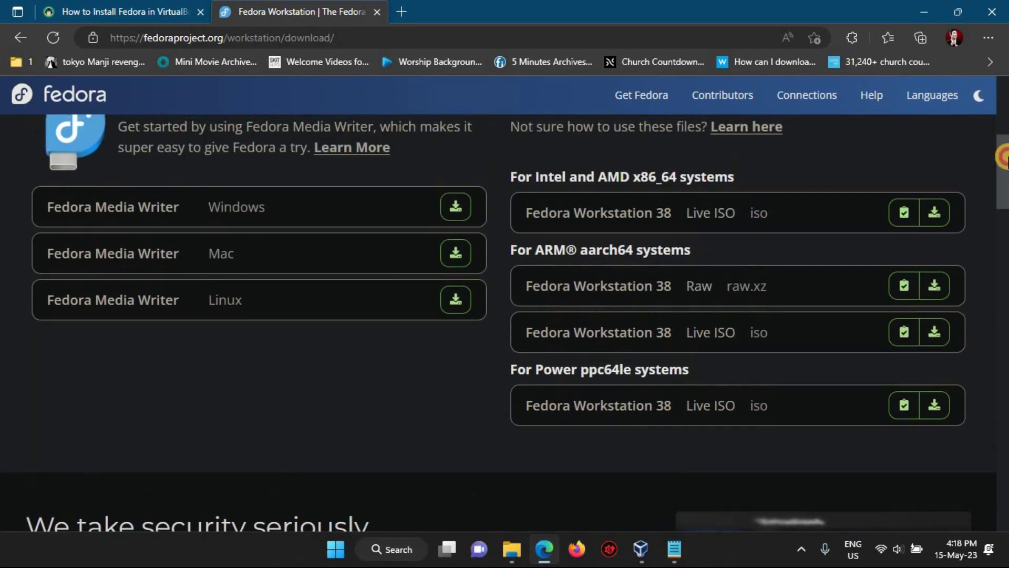
{"action": "left_click", "coordinate": [936, 267]}
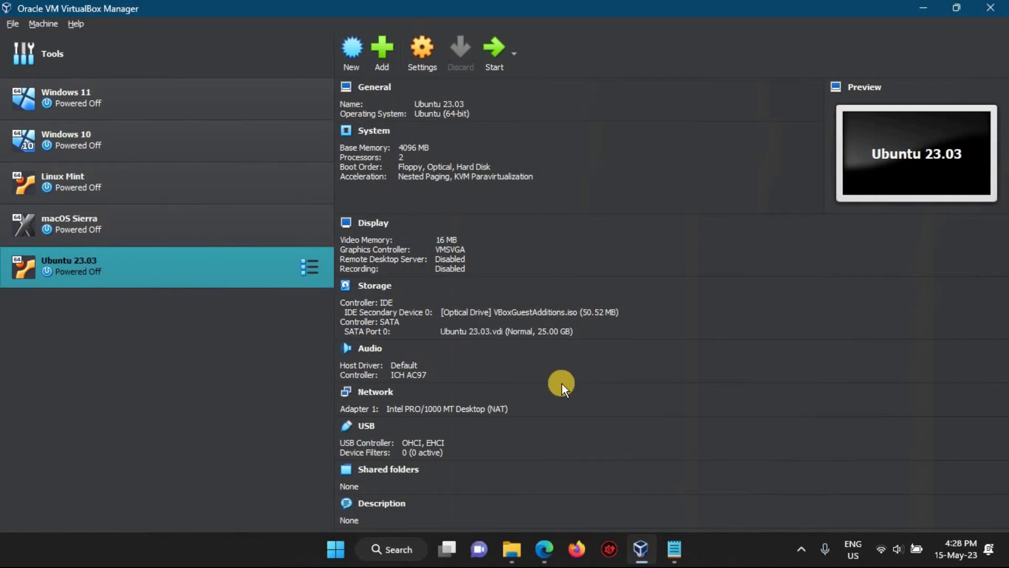
- Start a new virtual machine named Fedora
{"action": "left_click", "coordinate": [352, 58]}
{"action": "type", "text": "Fedora"}
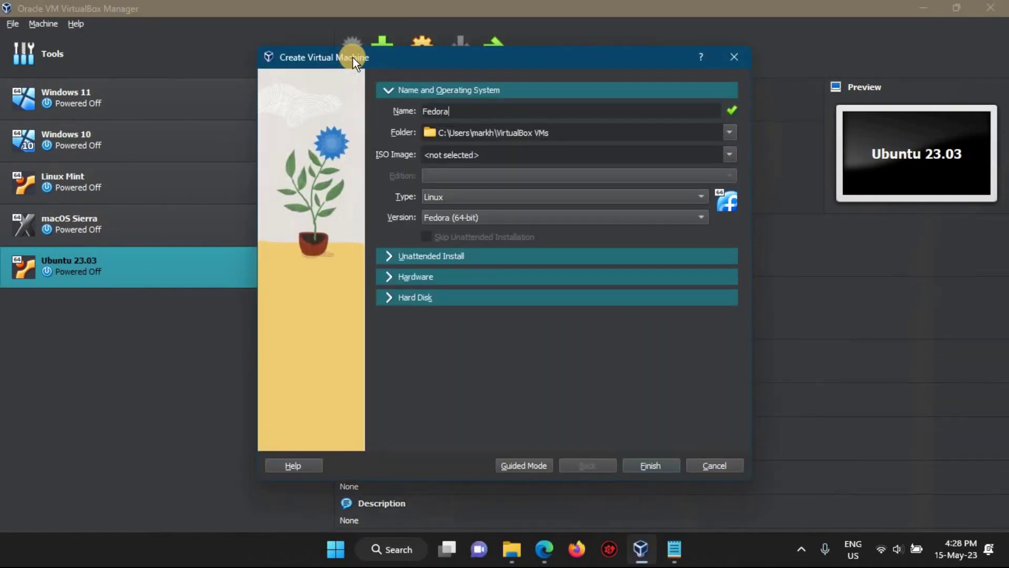
{"action": "left_click", "coordinate": [452, 155]}
{"action": "left_click", "coordinate": [392, 257]}
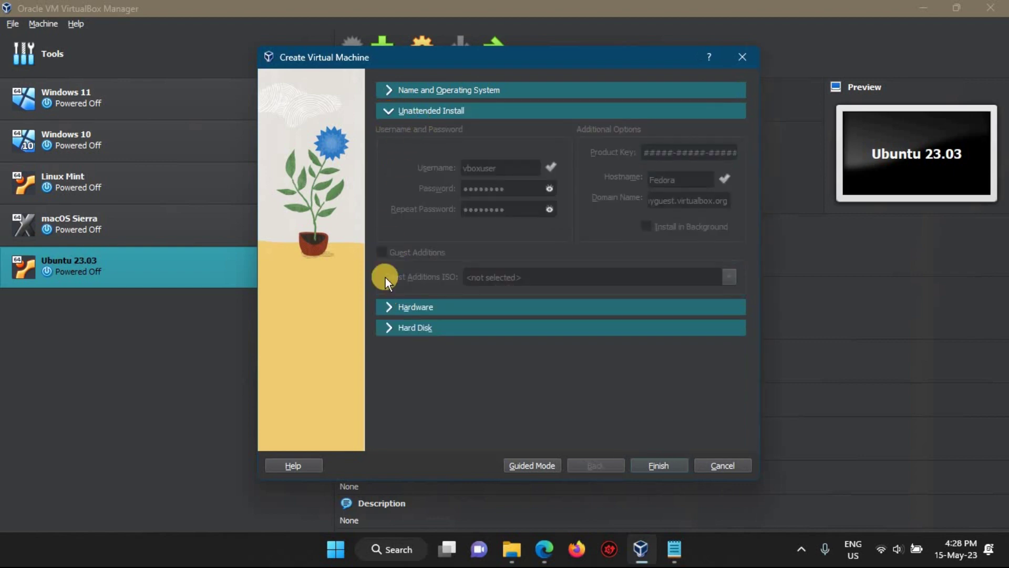
- Give the machine 3584 MB base memory and 2 processors
{"action": "left_click", "coordinate": [387, 307]}
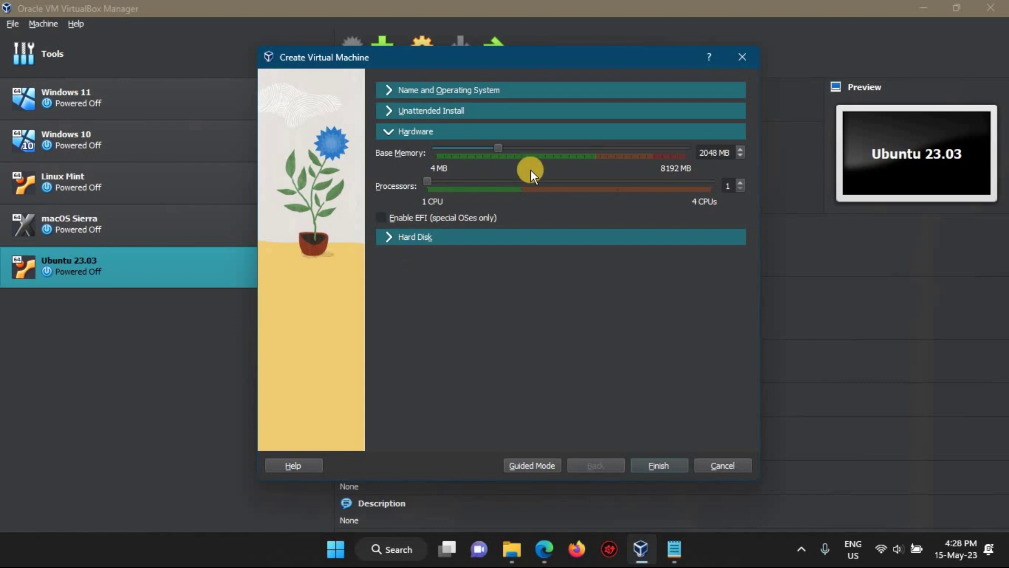
{"action": "left_click", "coordinate": [521, 184]}
{"action": "left_click", "coordinate": [542, 148]}
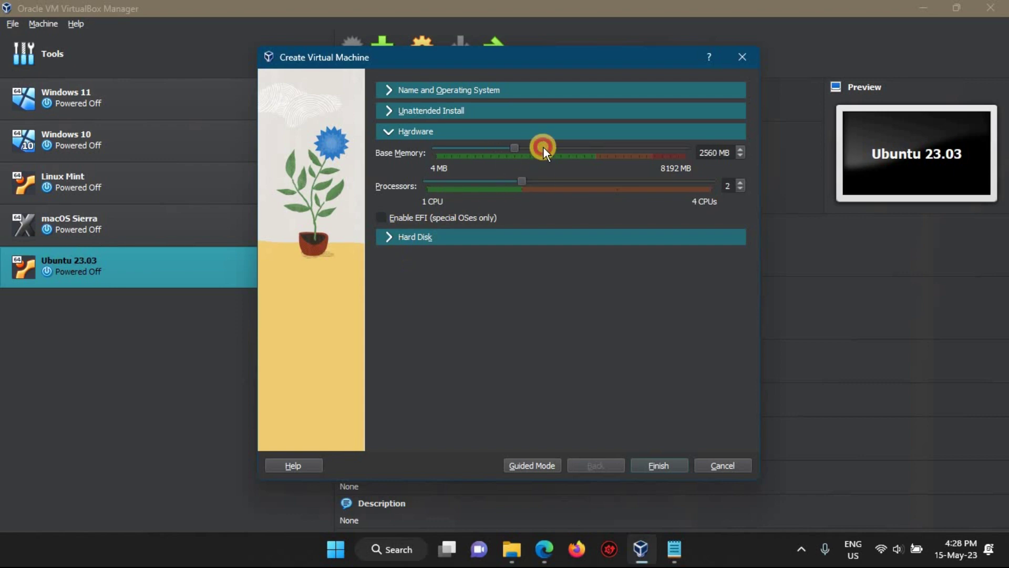
{"action": "left_click", "coordinate": [544, 148]}
- Set the virtual hard disk to 21.50 GB and finish creating the machine
{"action": "left_click", "coordinate": [393, 236]}
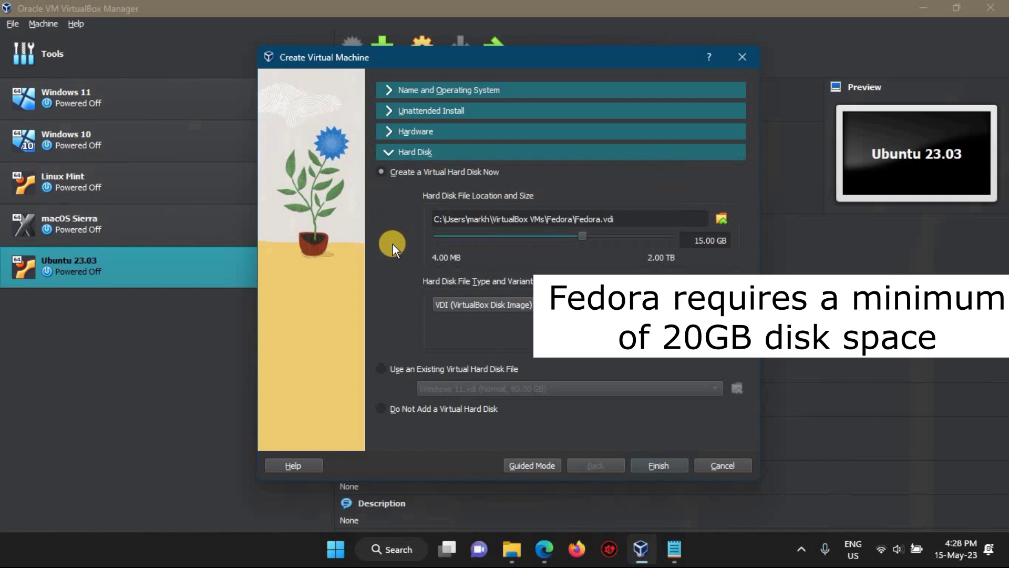
{"action": "left_click", "coordinate": [604, 232]}
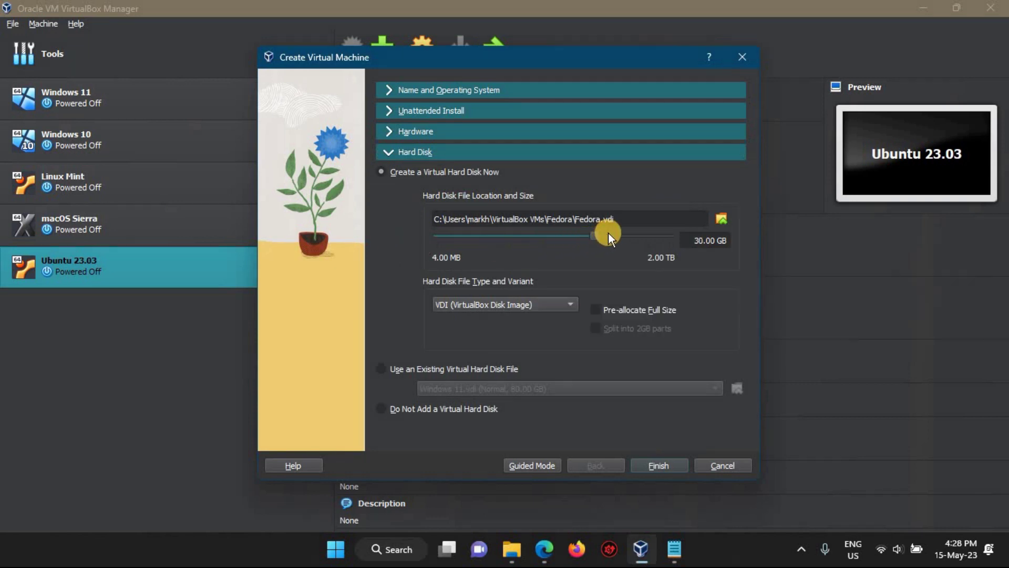
{"action": "left_click_drag", "start_coordinate": [590, 233], "coordinate": [584, 231]}
{"action": "left_click_drag", "start_coordinate": [584, 235], "coordinate": [584, 234]}
{"action": "left_click", "coordinate": [387, 89]}
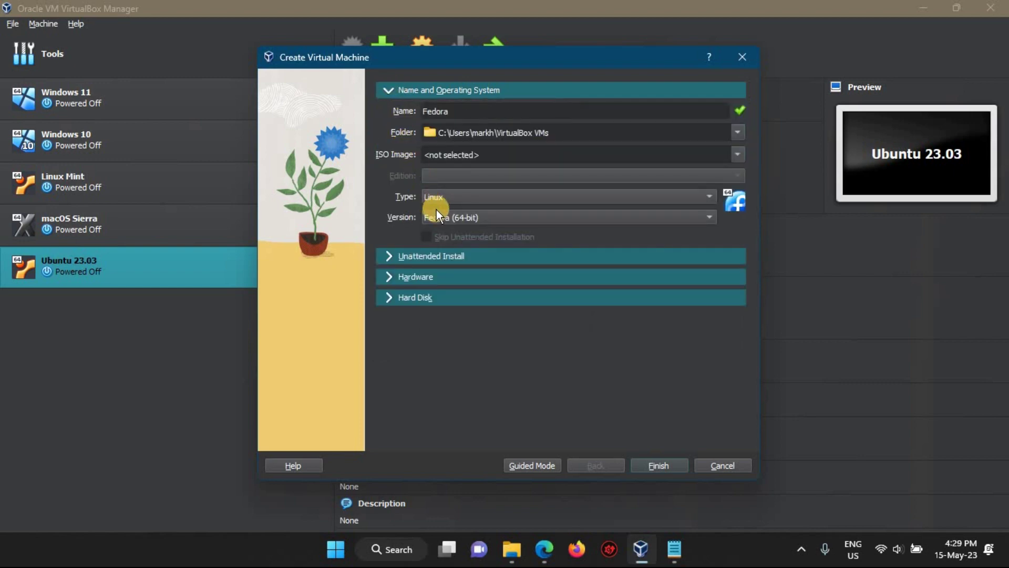
{"action": "left_click", "coordinate": [666, 466]}
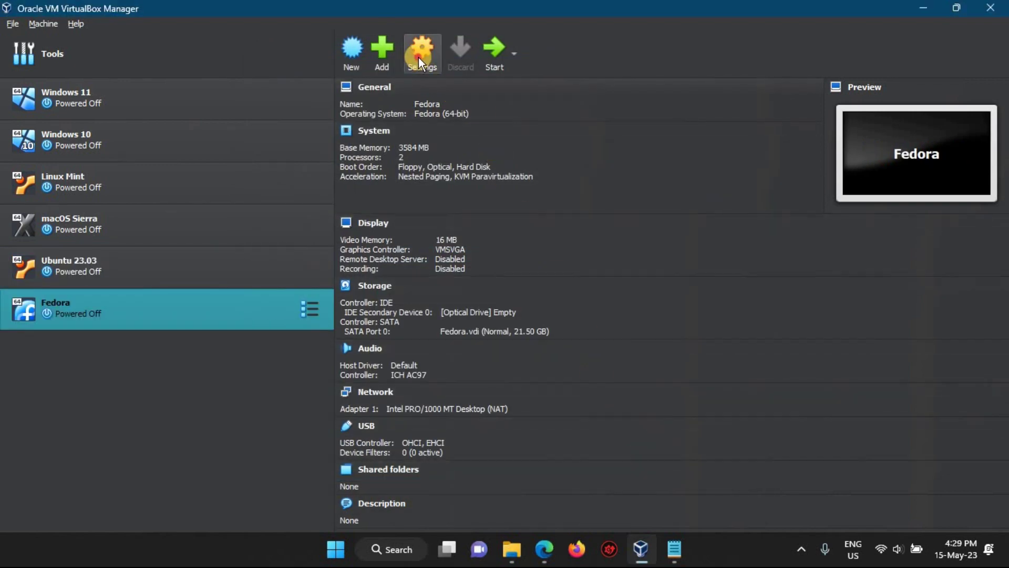
- Load Fedora-Workstation-Live-x86_64-38-1.6.iso into the Fedora machine's empty optical drive under Storage settings
{"action": "left_click", "coordinate": [421, 53]}
{"action": "left_click", "coordinate": [331, 153]}
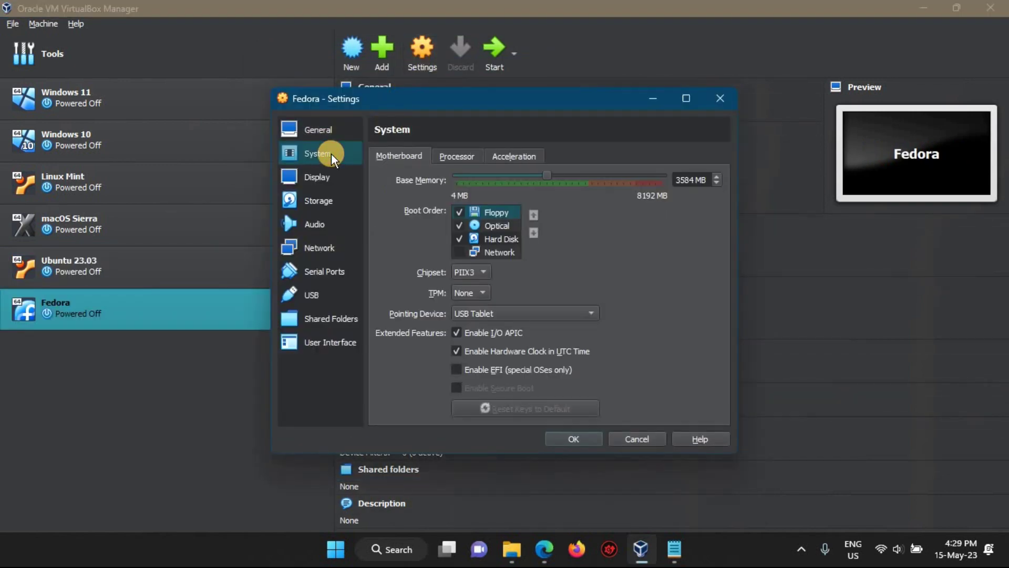
{"action": "left_click", "coordinate": [325, 175]}
{"action": "left_click", "coordinate": [334, 200]}
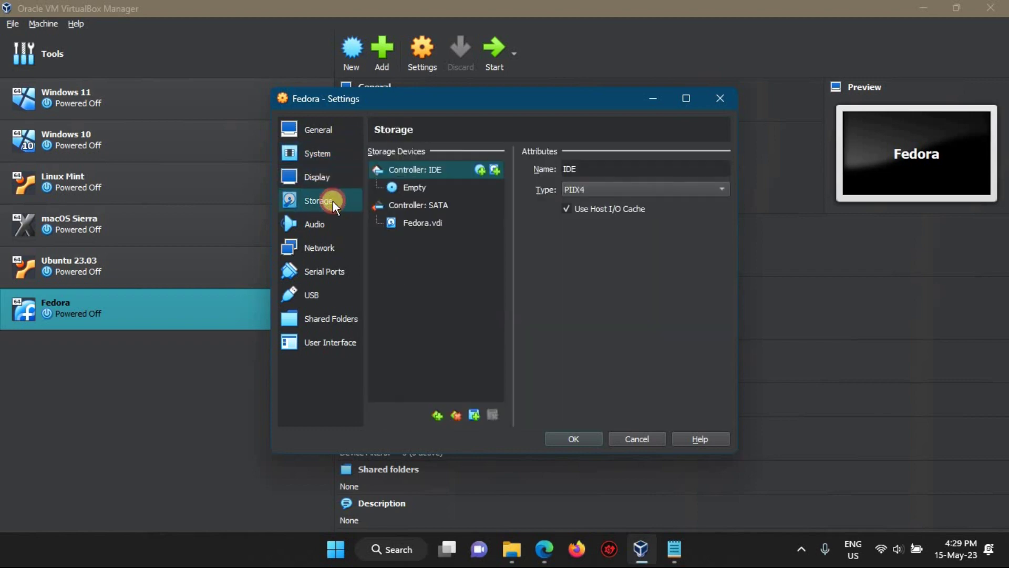
{"action": "left_click", "coordinate": [413, 185]}
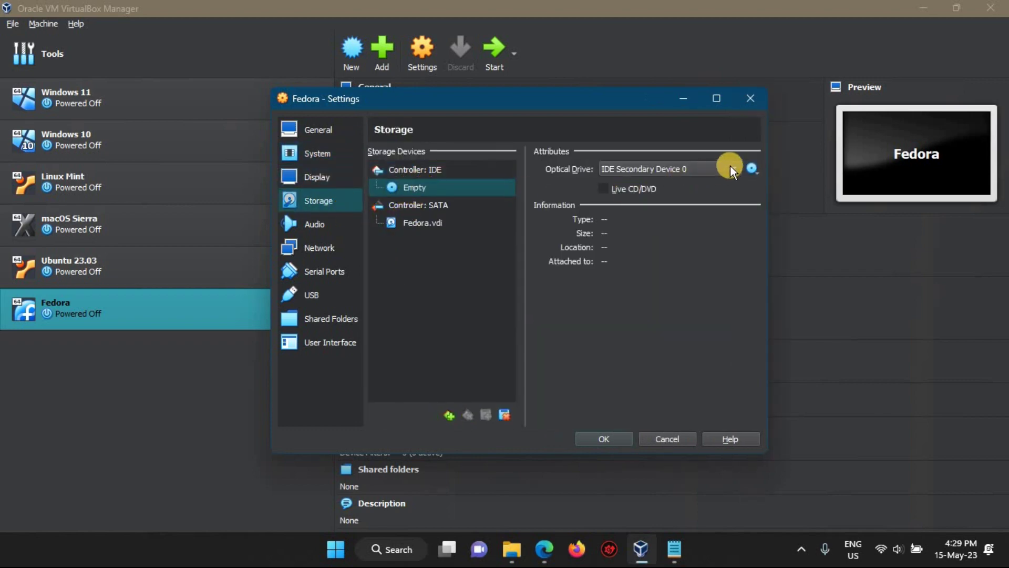
{"action": "left_click", "coordinate": [755, 168]}
{"action": "left_click", "coordinate": [783, 200]}
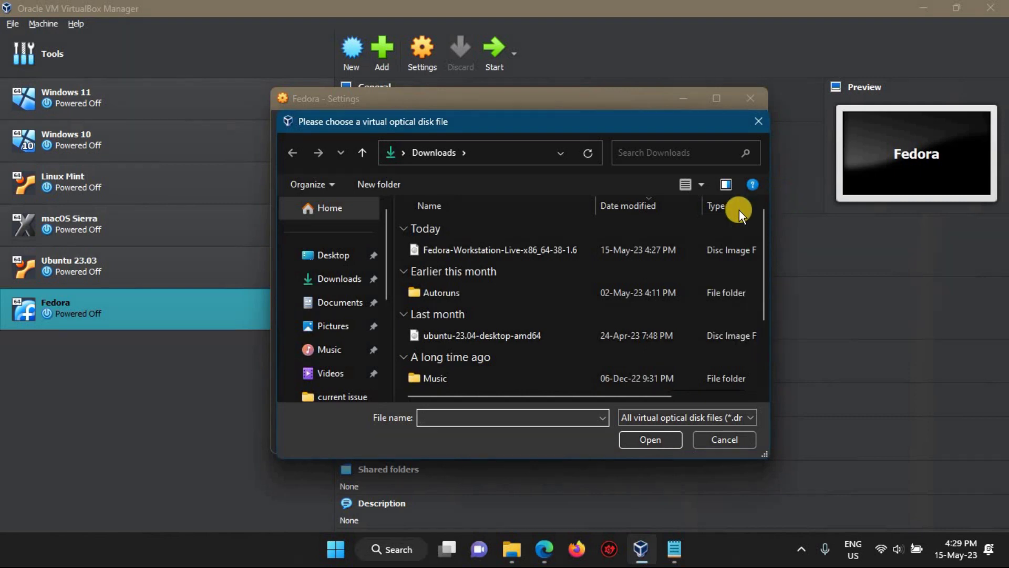
{"action": "left_click", "coordinate": [493, 253]}
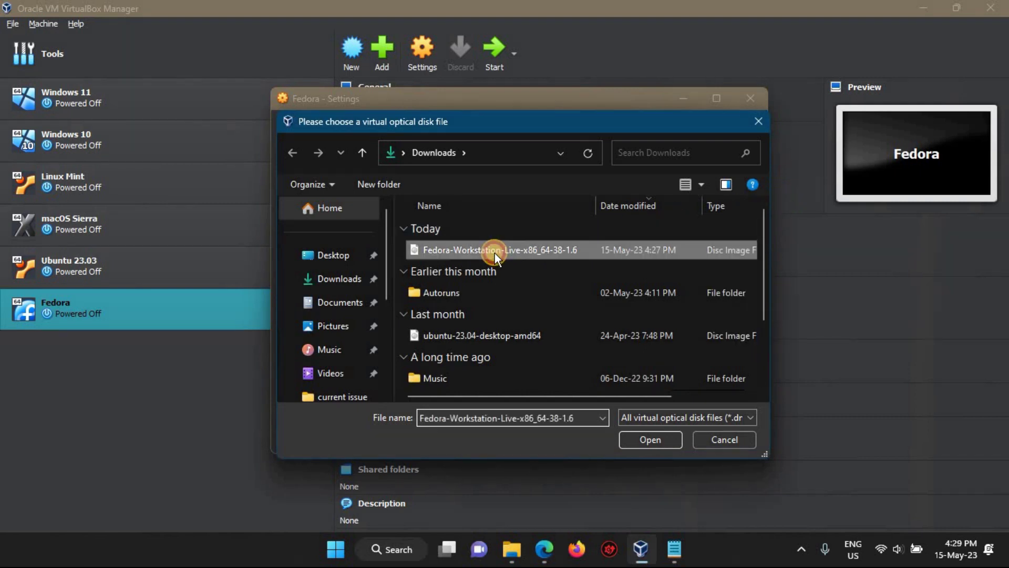
{"action": "left_click", "coordinate": [644, 436]}
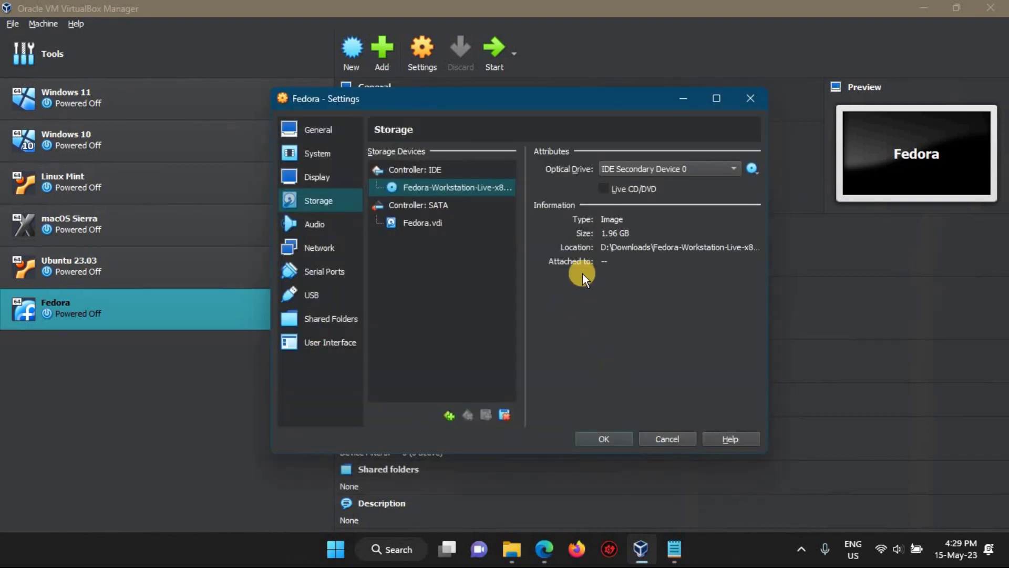
{"action": "left_click", "coordinate": [608, 439]}
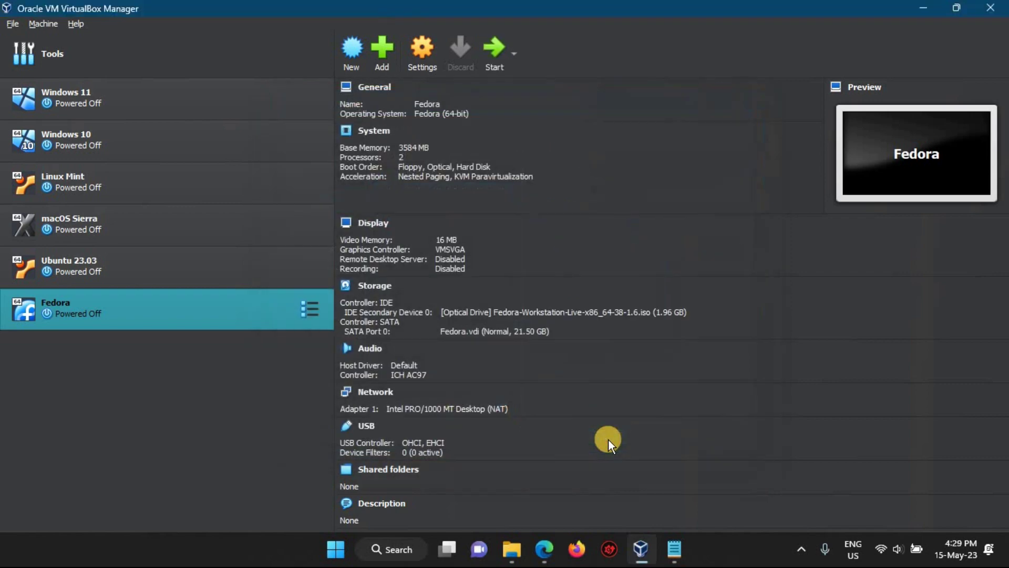
- Power on the Fedora VM and maximize its window
{"action": "left_click", "coordinate": [491, 55]}
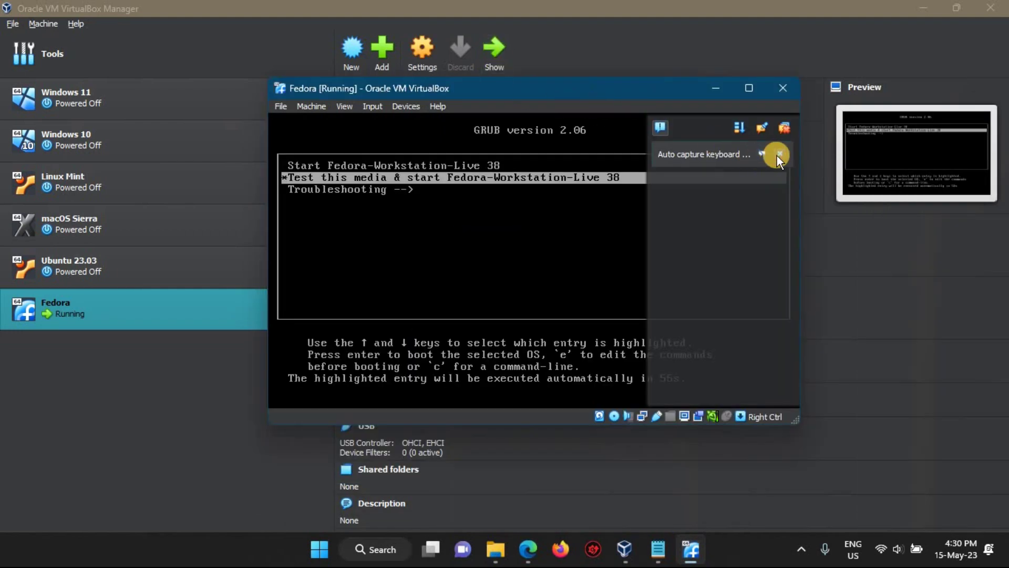
{"action": "left_click", "coordinate": [779, 154]}
{"action": "left_click", "coordinate": [746, 86]}
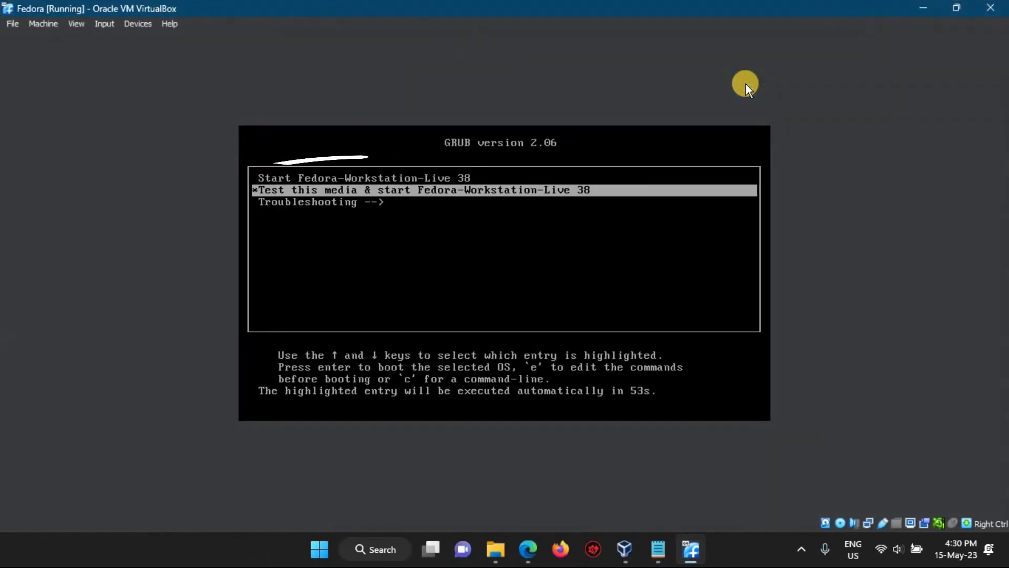
- Boot Start Fedora-Workstation-Live 38, log in as Live System User, and launch Install to Hard Drive
{"action": "key", "text": "Up"}
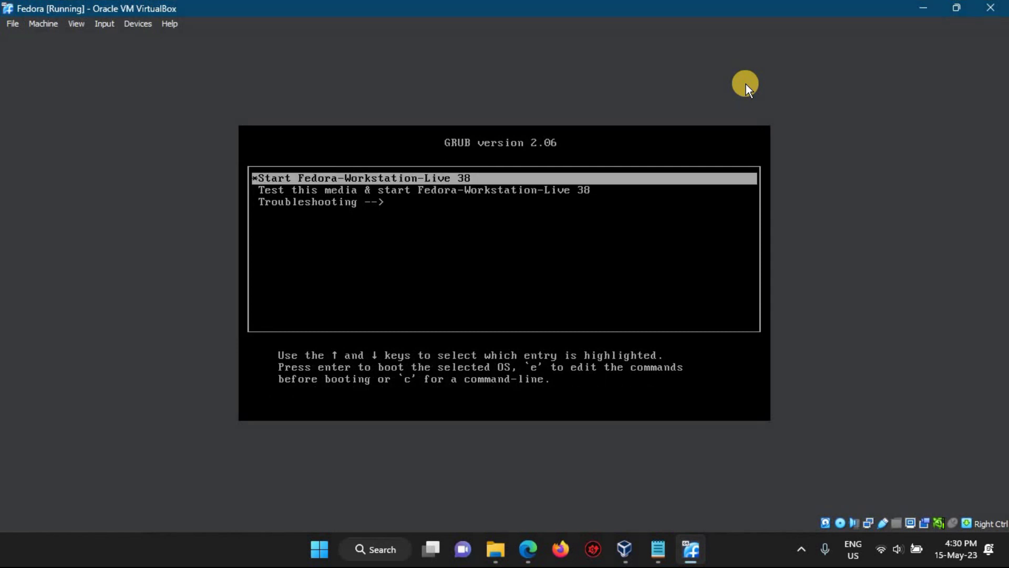
{"action": "key", "text": "Return"}
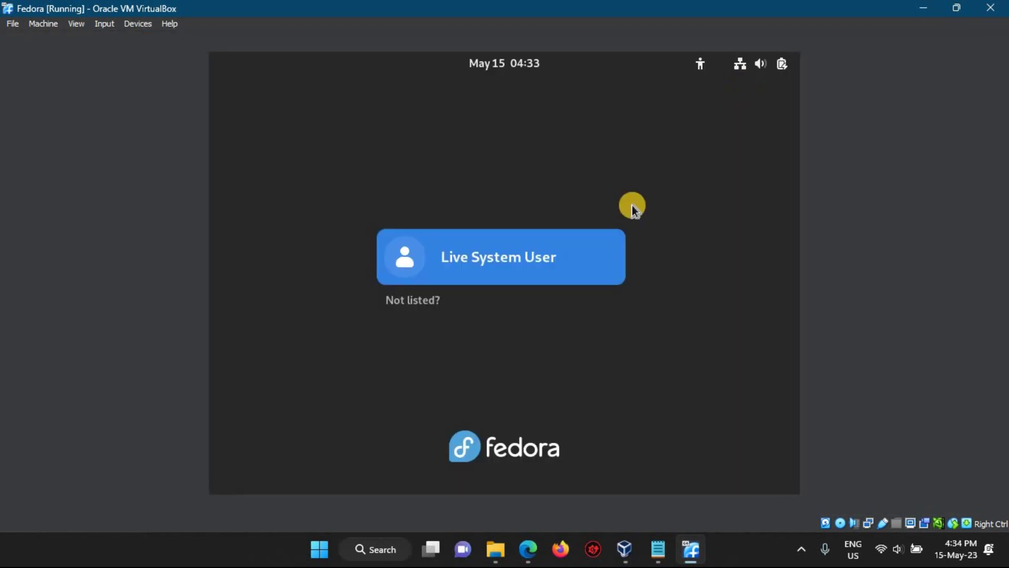
{"action": "left_click", "coordinate": [496, 263]}
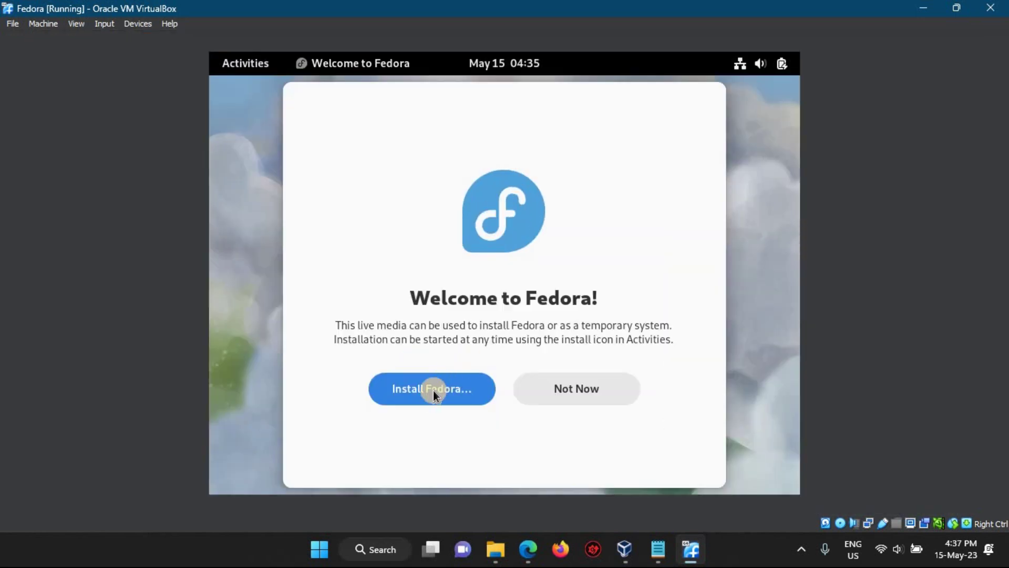
{"action": "left_click", "coordinate": [426, 393]}
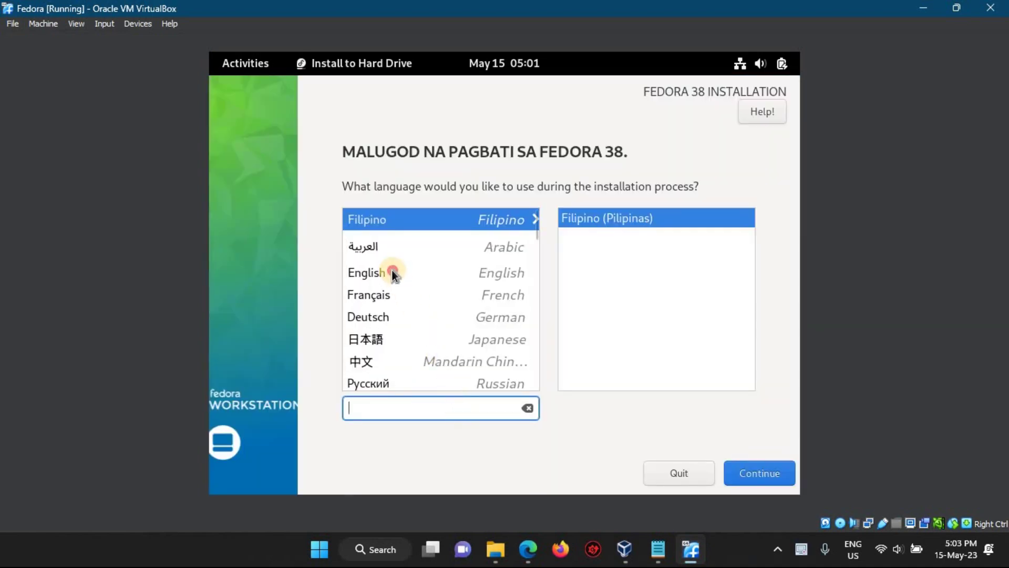
- Choose English as the installer language and look over the 21.5 GiB disk in Installation Destination
{"action": "left_click", "coordinate": [392, 271]}
{"action": "left_click", "coordinate": [776, 476]}
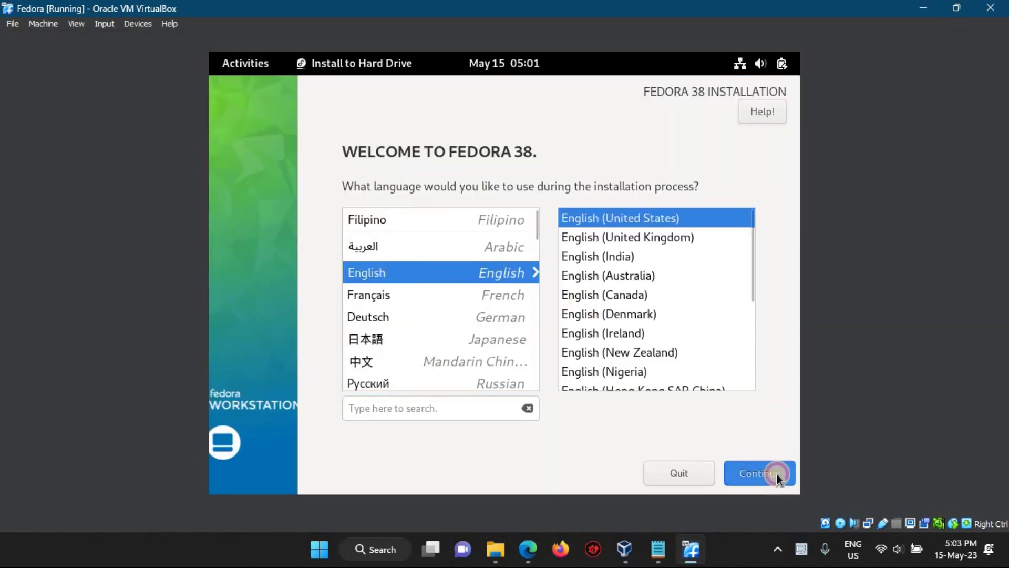
{"action": "left_click", "coordinate": [627, 265]}
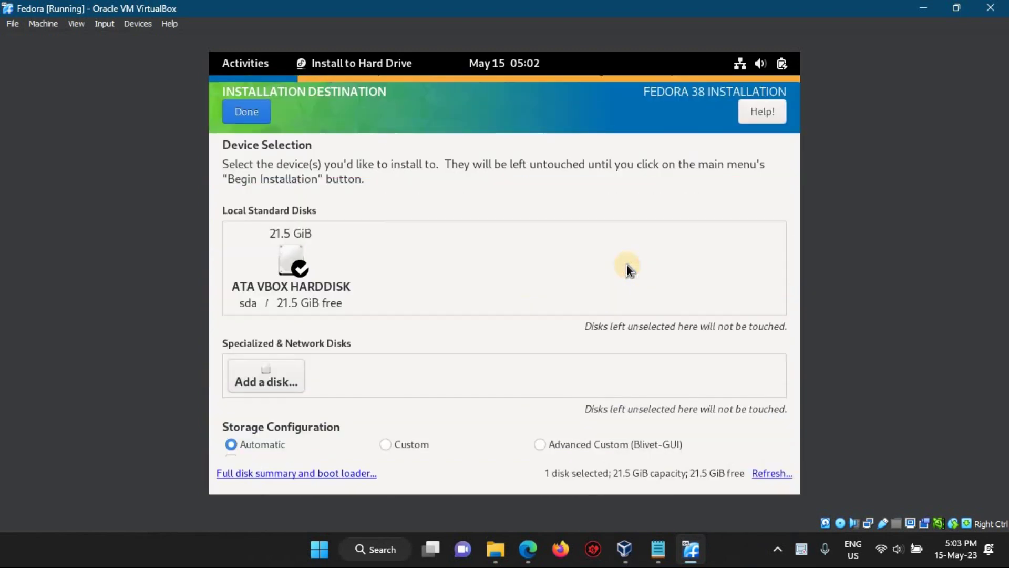
{"action": "left_click", "coordinate": [326, 256]}
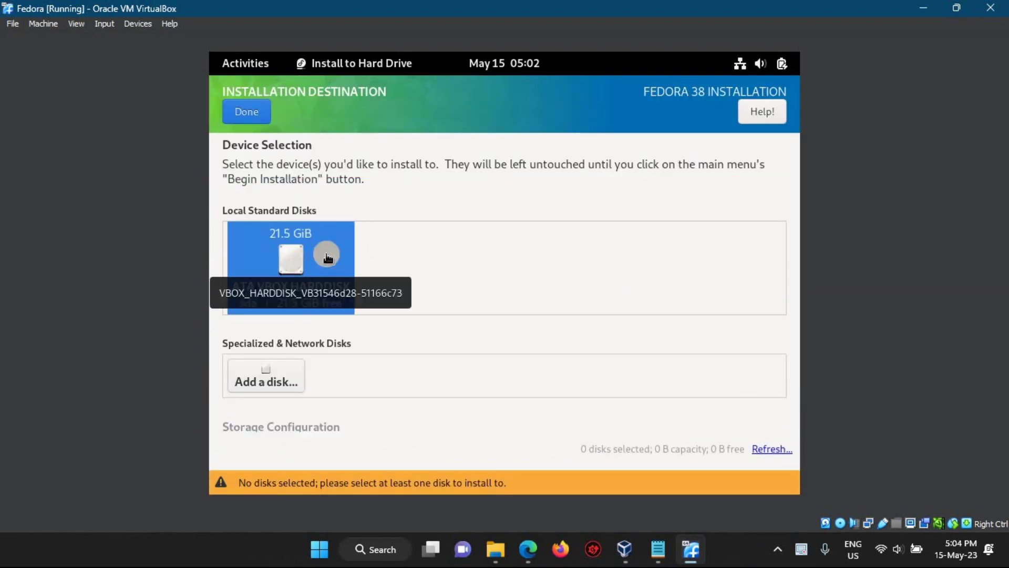
{"action": "left_click_drag", "start_coordinate": [795, 262], "coordinate": [797, 309]}
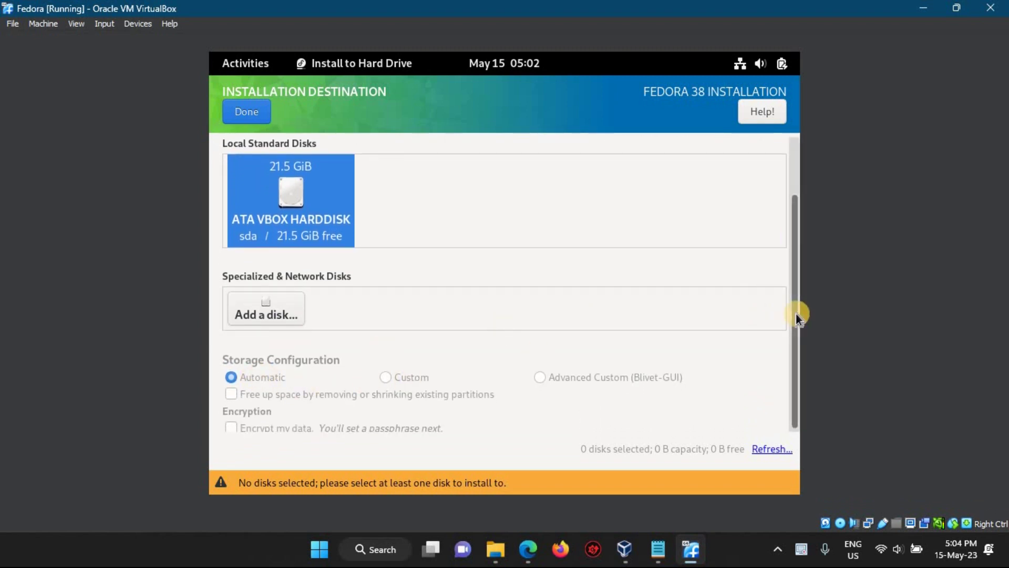
{"action": "left_click_drag", "start_coordinate": [796, 314], "coordinate": [723, 240]}
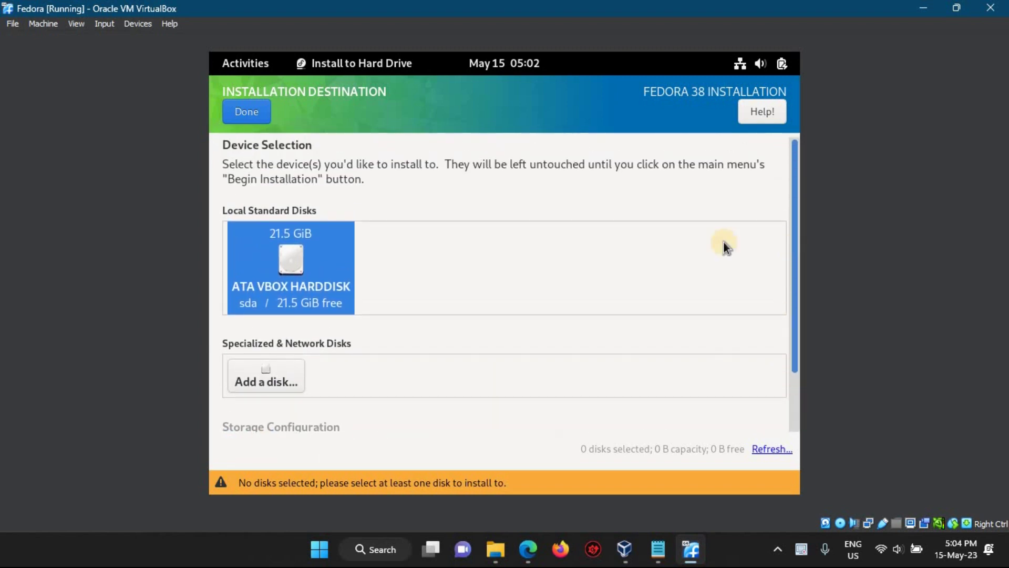
{"action": "left_click", "coordinate": [241, 110]}
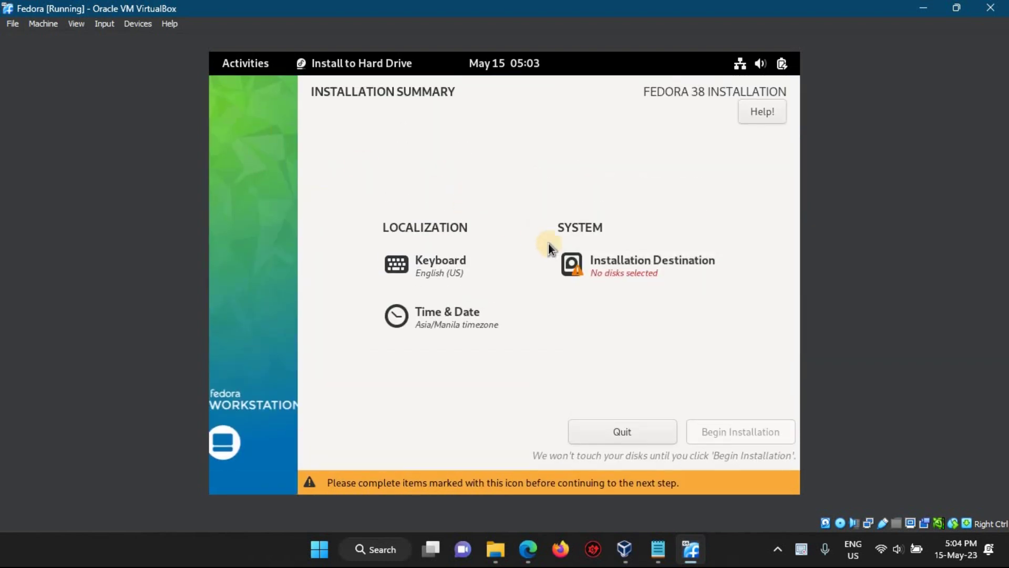
- Select the 21.5 GiB ATA VBOX HARDDISK with automatic partitioning and begin installation
{"action": "left_click", "coordinate": [594, 267]}
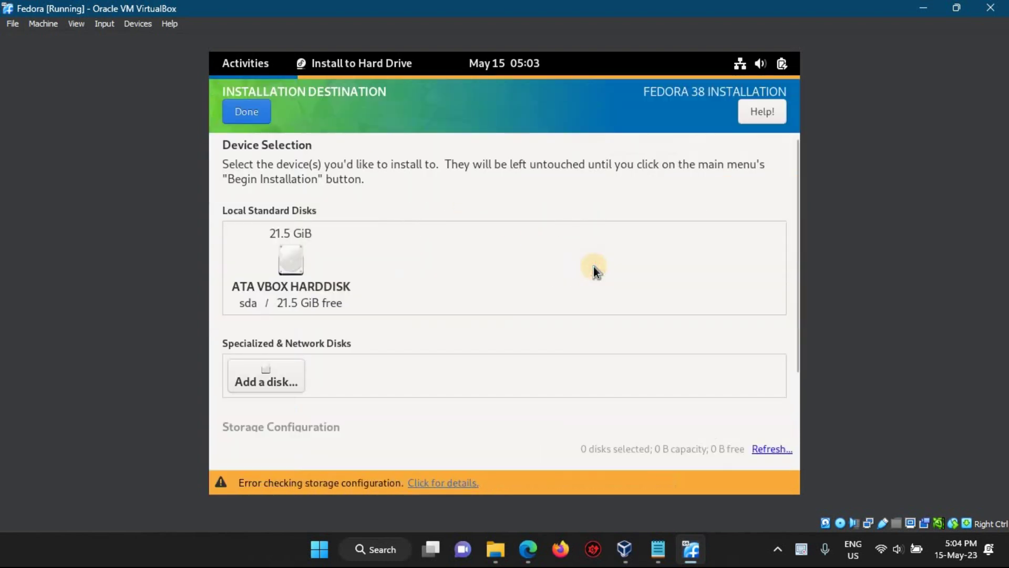
{"action": "left_click", "coordinate": [290, 262]}
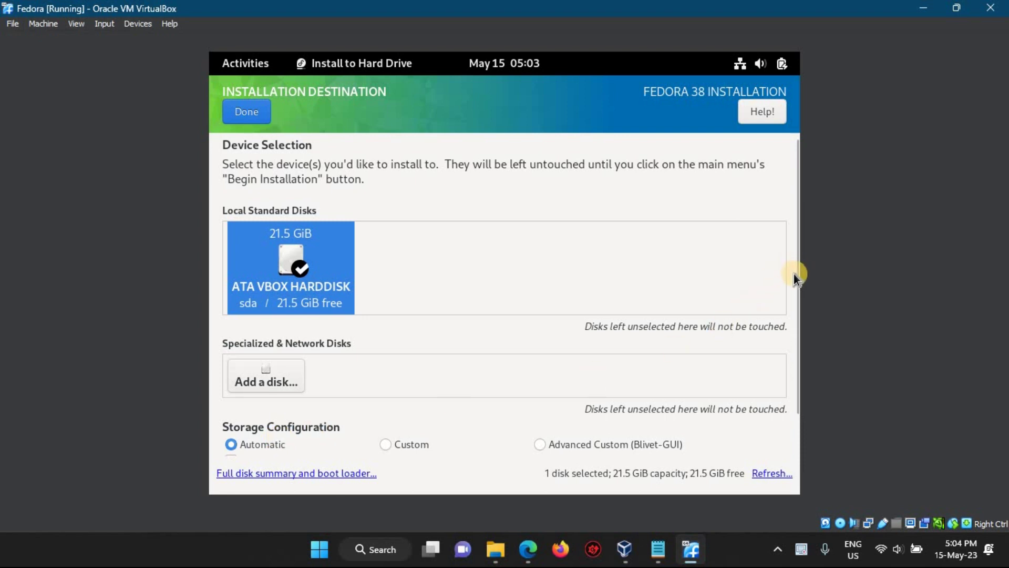
{"action": "left_click_drag", "start_coordinate": [795, 286], "coordinate": [794, 345]}
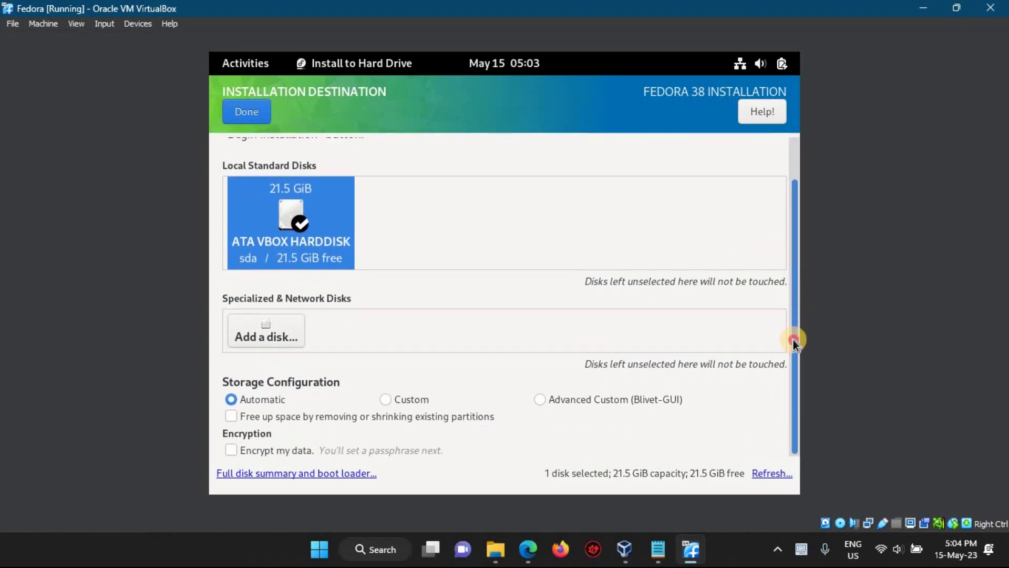
{"action": "left_click_drag", "start_coordinate": [793, 310], "coordinate": [792, 304]}
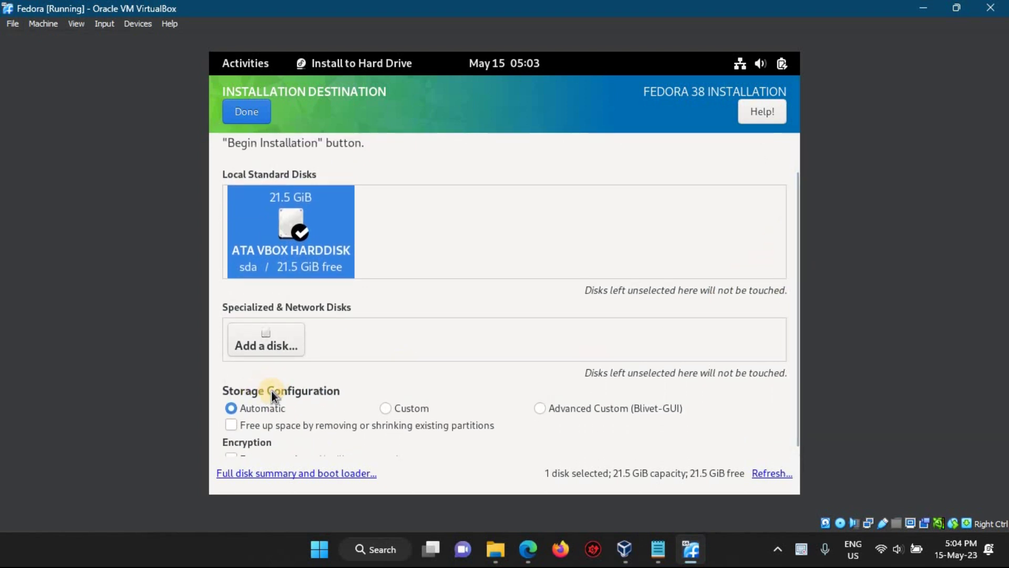
{"action": "left_click", "coordinate": [254, 115]}
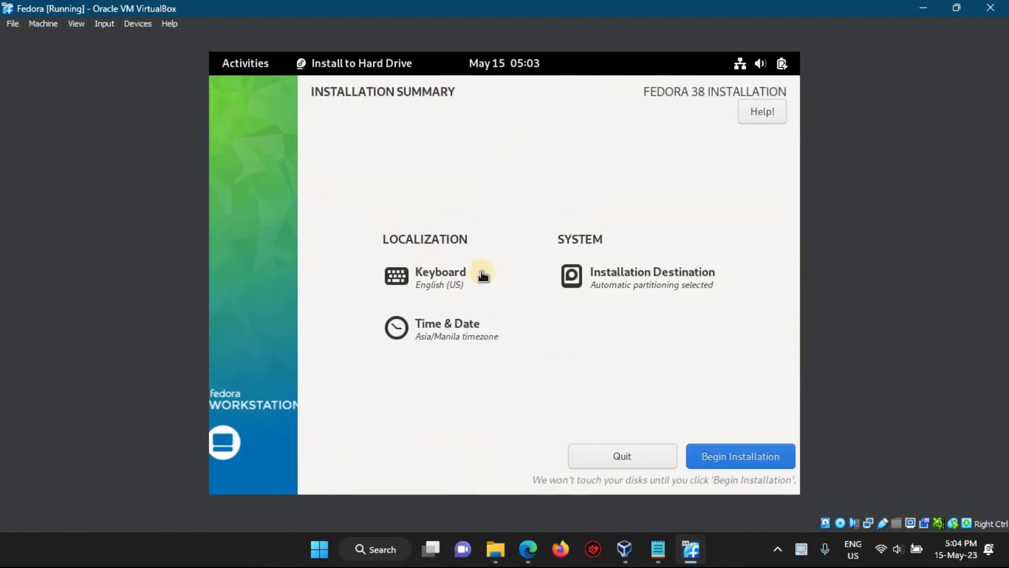
{"action": "left_click", "coordinate": [733, 455]}
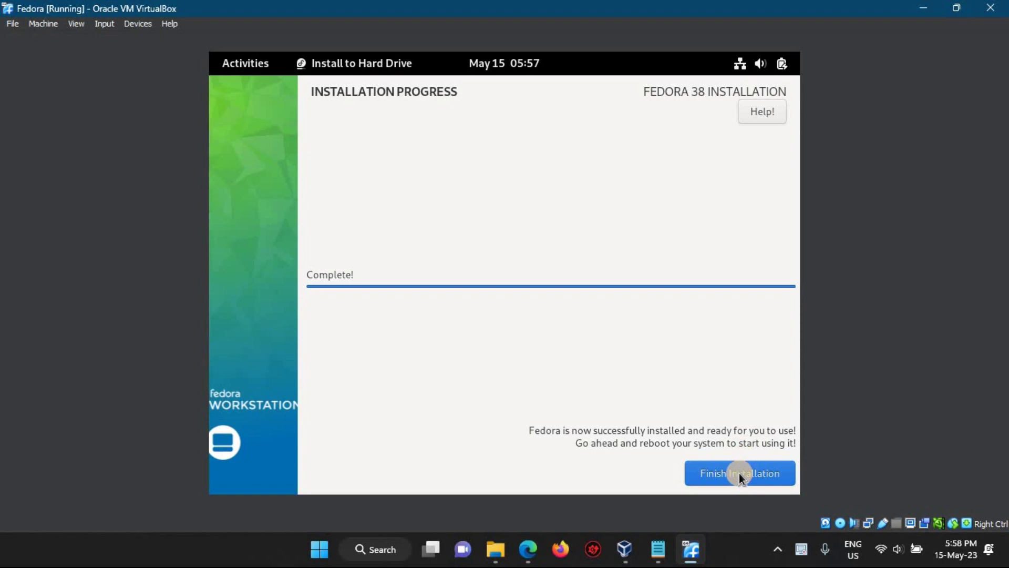
- Finish the installer, then shut the guest down with Power Off from the quick settings menu
{"action": "left_click", "coordinate": [739, 473]}
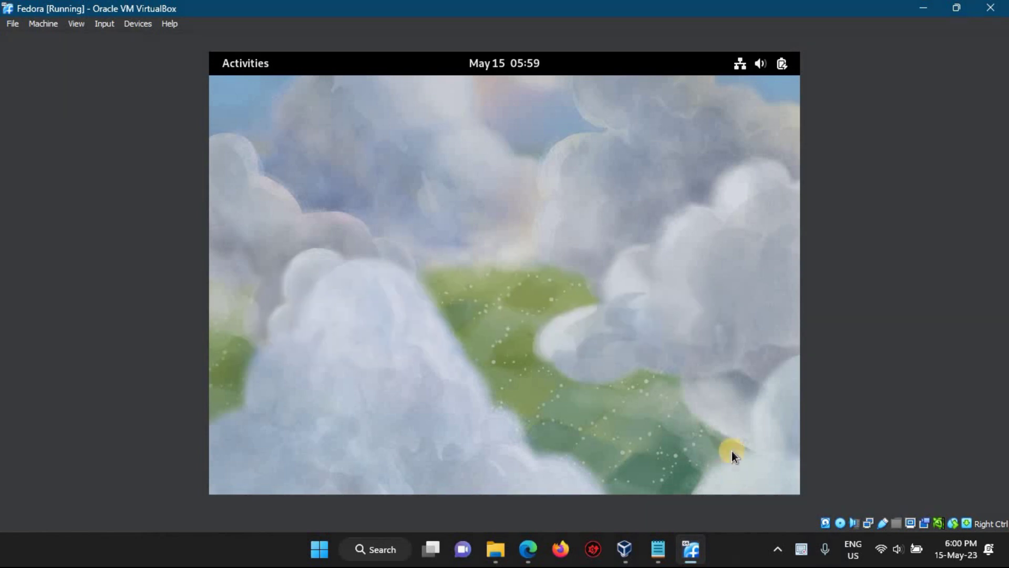
{"action": "left_click", "coordinate": [251, 67]}
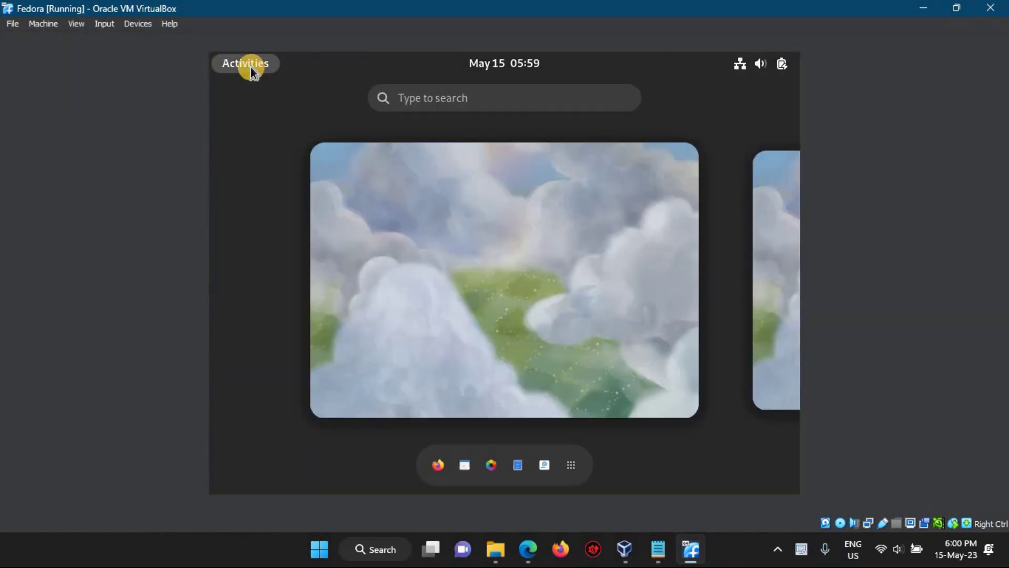
{"action": "left_click", "coordinate": [250, 67]}
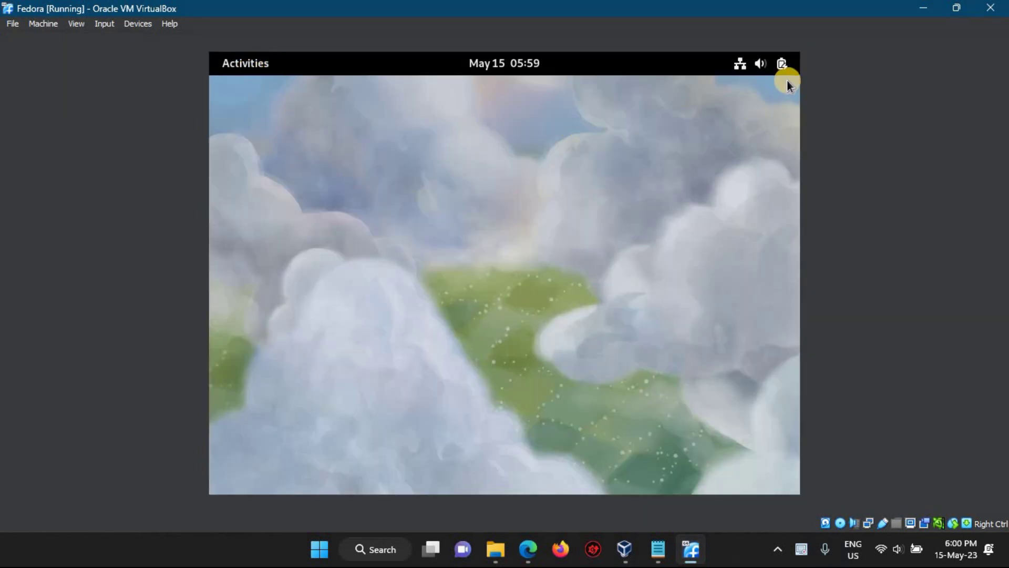
{"action": "left_click", "coordinate": [783, 63]}
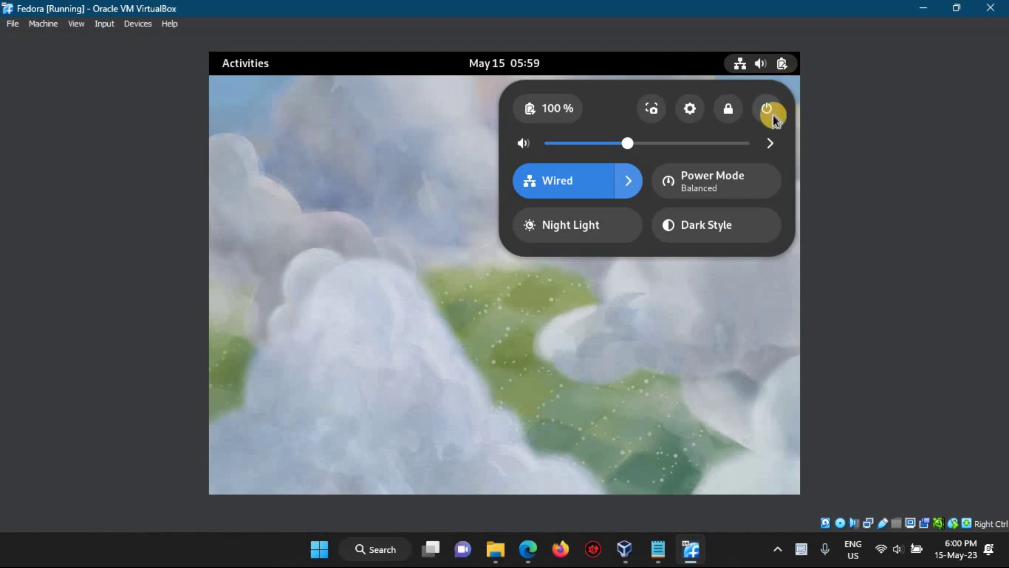
{"action": "left_click", "coordinate": [773, 115]}
{"action": "left_click", "coordinate": [591, 251]}
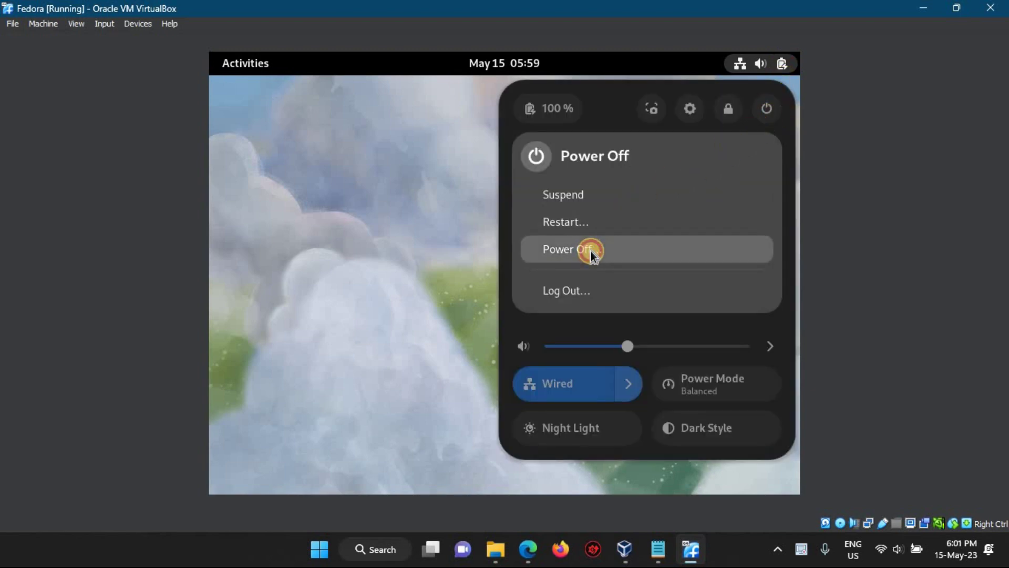
{"action": "left_click", "coordinate": [602, 311]}
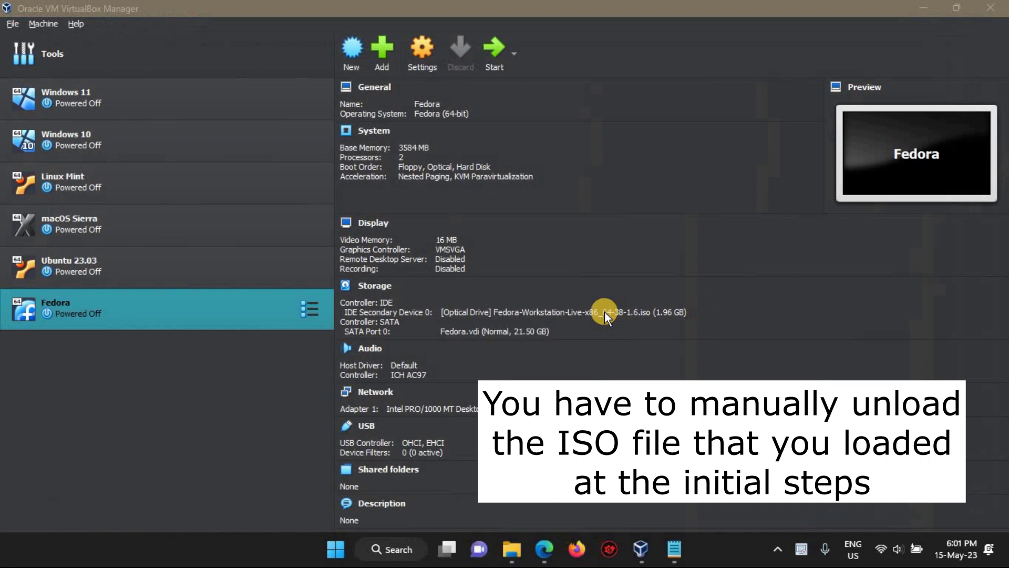
- Remove the Fedora ISO from the optical drive and start the Fedora VM
{"action": "left_click", "coordinate": [454, 313]}
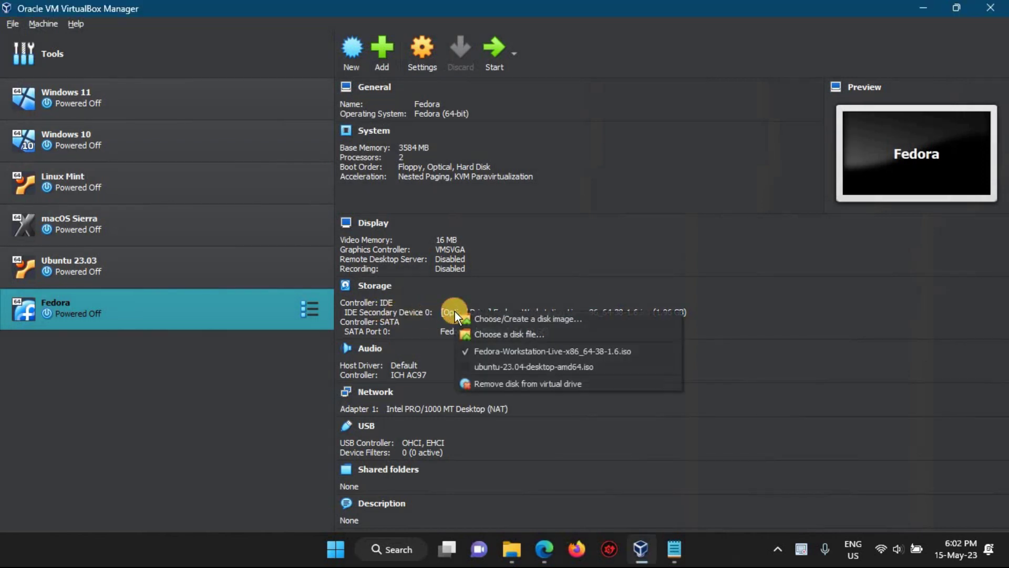
{"action": "left_click", "coordinate": [513, 383]}
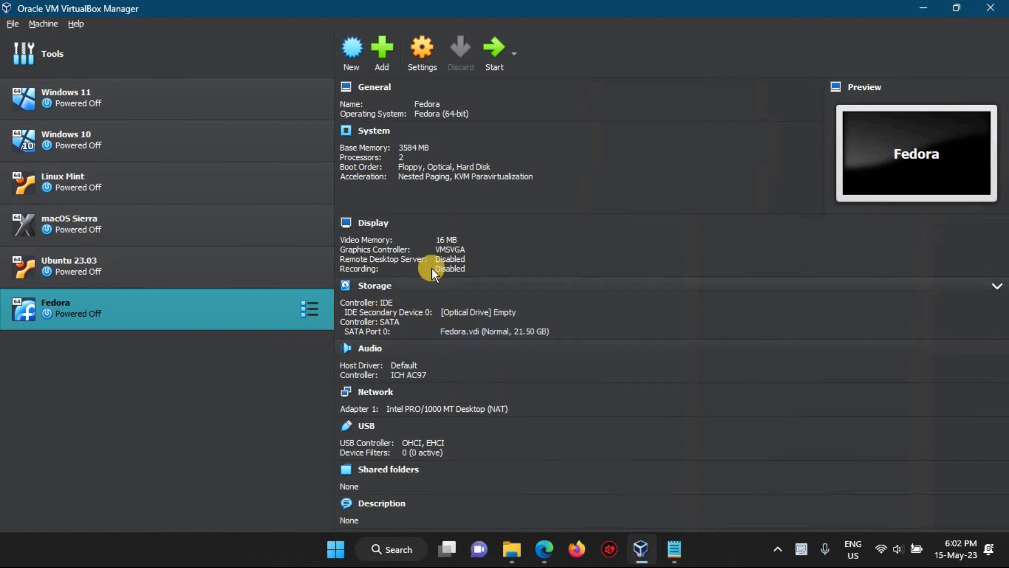
{"action": "left_click", "coordinate": [489, 49]}
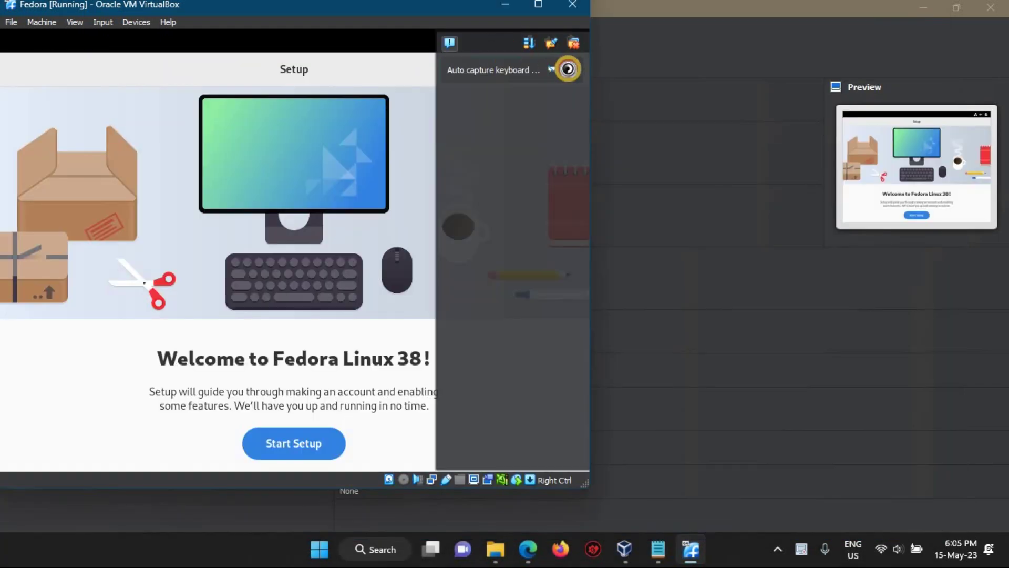
- Start setup with Location Services and Automatic Problem Reporting off, skipping third-party repositories and online accounts
{"action": "left_click", "coordinate": [569, 68]}
{"action": "left_click", "coordinate": [536, 8]}
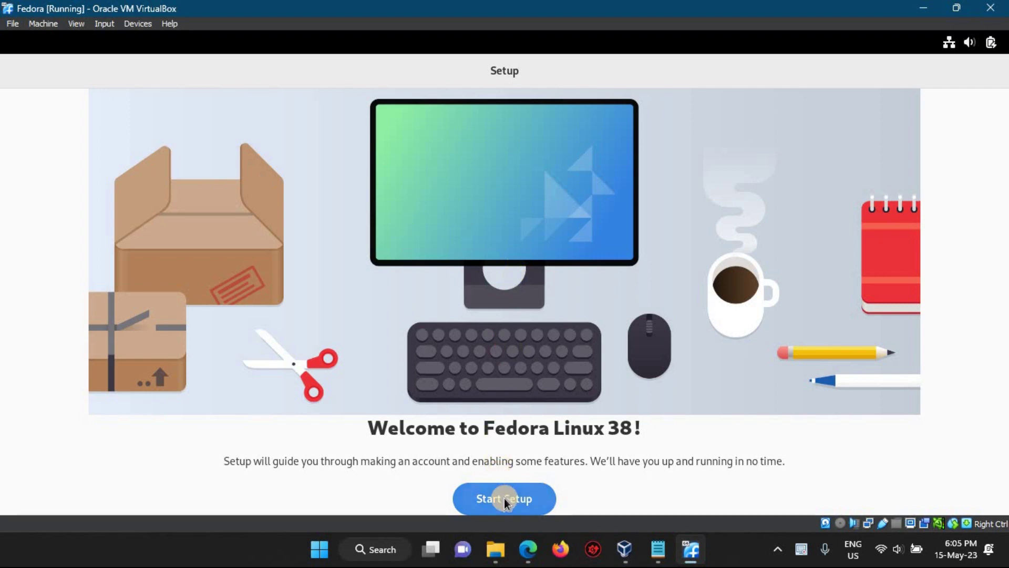
{"action": "left_click", "coordinate": [504, 497]}
{"action": "left_click", "coordinate": [679, 211]}
{"action": "left_click", "coordinate": [680, 301]}
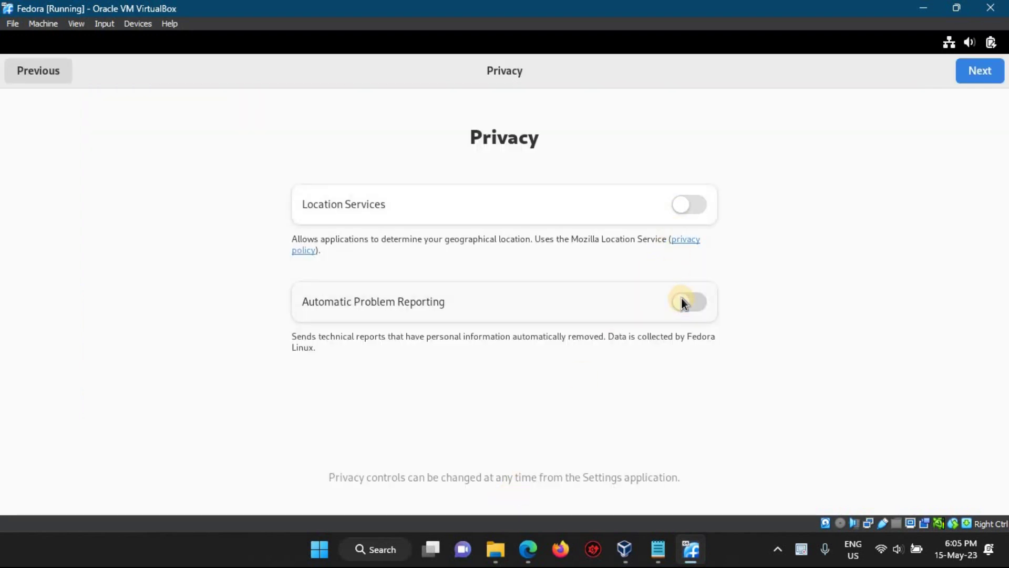
{"action": "left_click", "coordinate": [976, 71]}
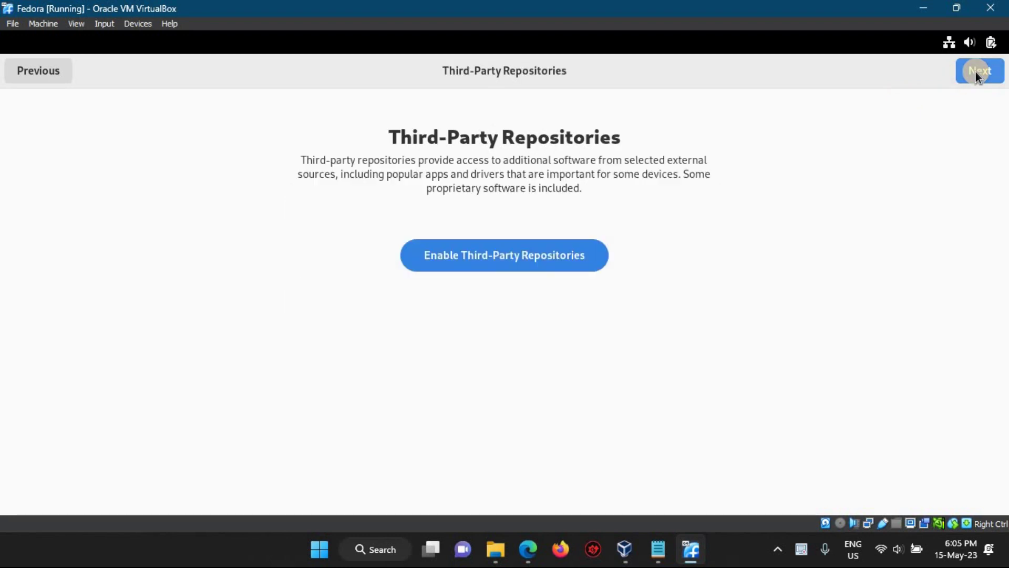
{"action": "left_click", "coordinate": [975, 72]}
{"action": "left_click", "coordinate": [976, 72]}
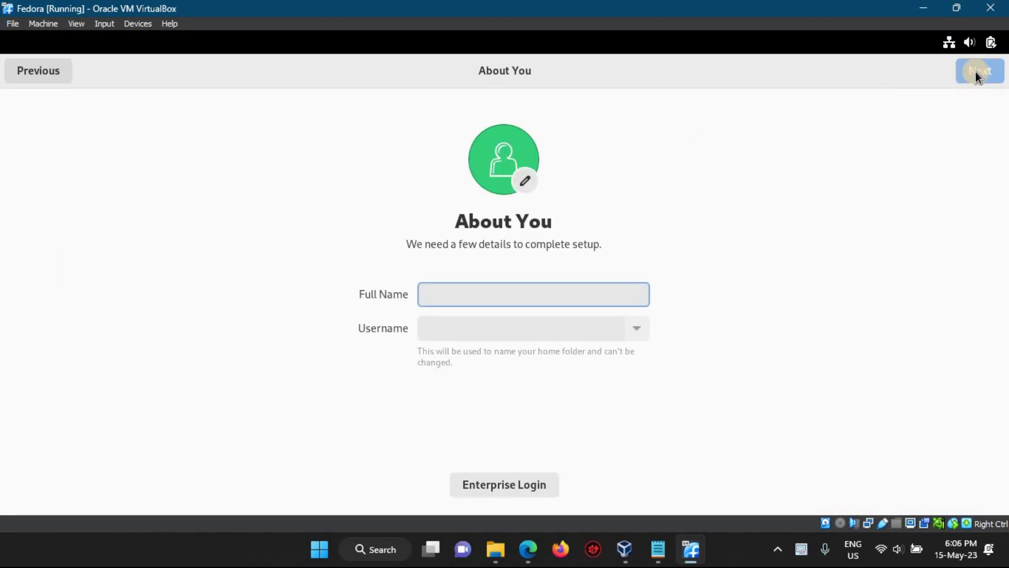
- Enter the user's full name, correcting a typo, and continue
{"action": "type", "text": "Mark VIncent"}
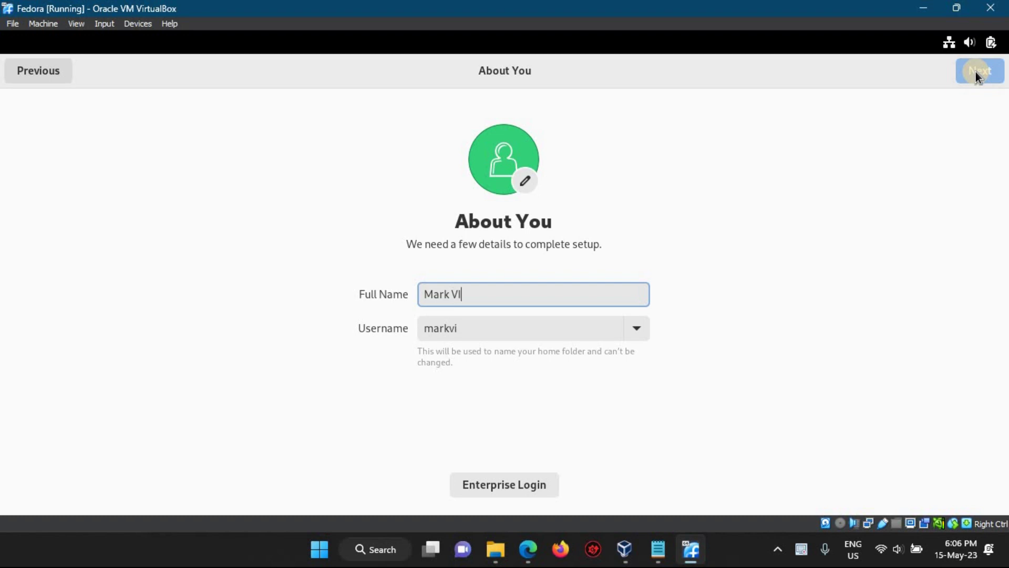
{"action": "key", "text": "BackSpace"}
{"action": "key", "text": "BackSpace"}
{"action": "key", "text": "BackSpace"}
{"action": "key", "text": "BackSpace"}
{"action": "key", "text": "BackSpace"}
{"action": "key", "text": "BackSpace"}
{"action": "type", "text": "incent Band"}
{"action": "type", "text": "ibos"}
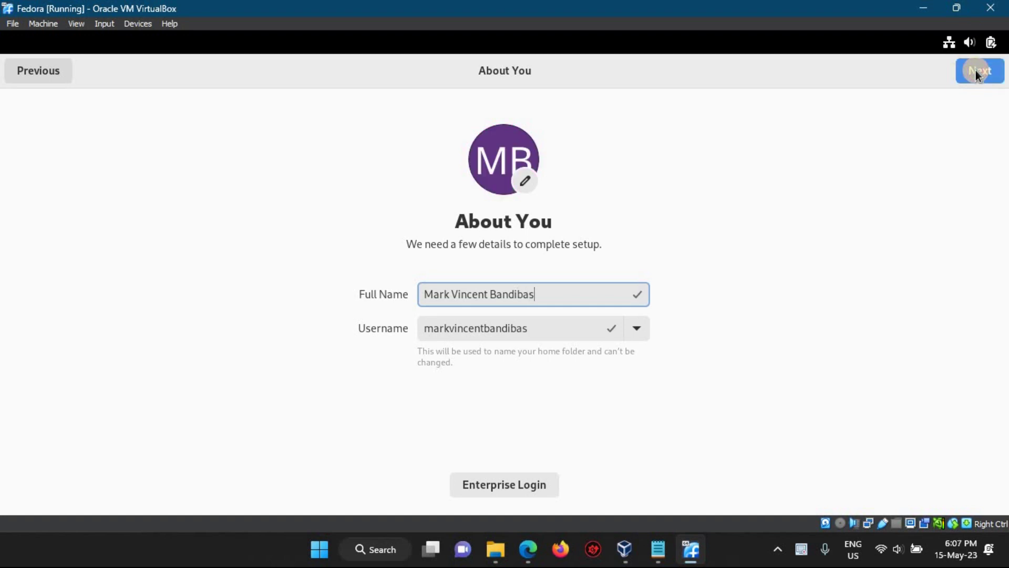
{"action": "left_click", "coordinate": [975, 71]}
- Set and confirm the account password, start using Fedora Linux, and skip the GNOME 44 tour
{"action": "type", "text": "1234"}
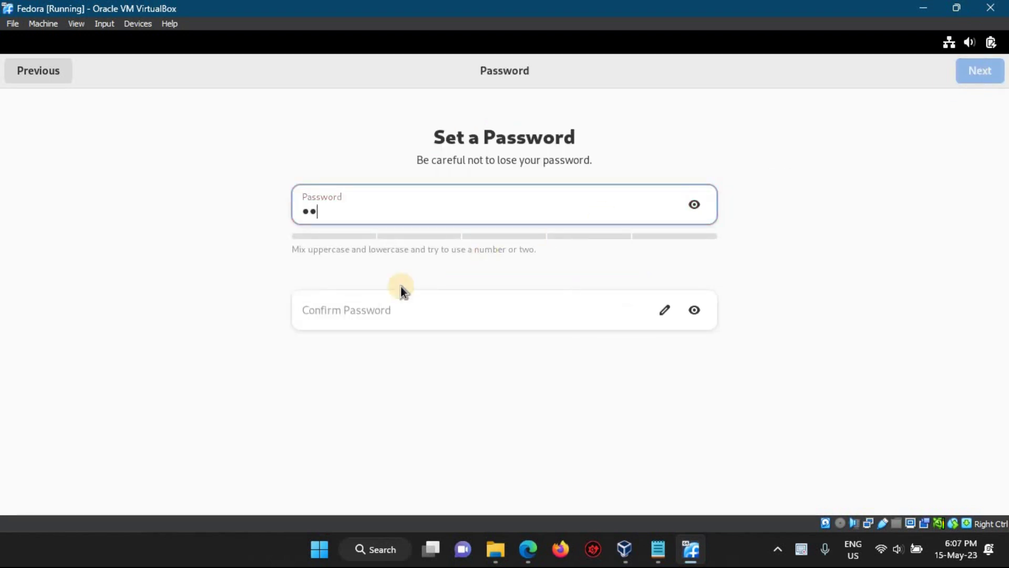
{"action": "left_click", "coordinate": [393, 315]}
{"action": "type", "text": "1234"}
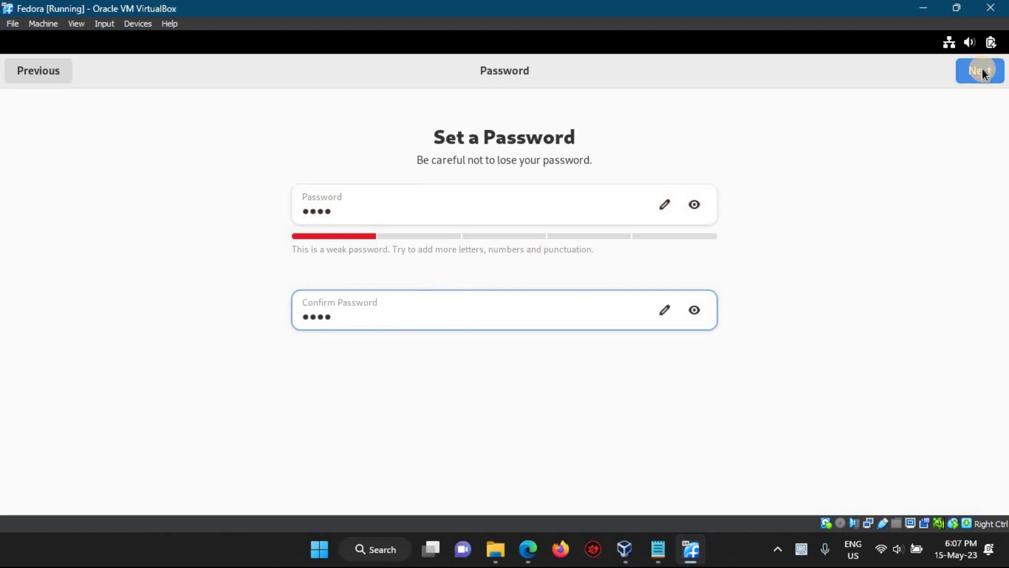
{"action": "left_click", "coordinate": [982, 69]}
{"action": "left_click", "coordinate": [505, 404]}
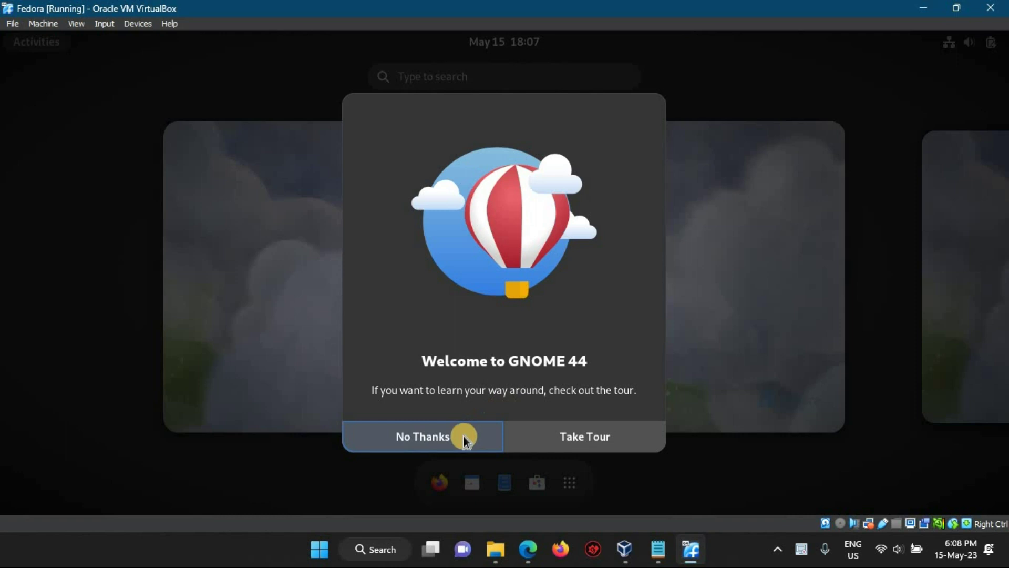
{"action": "left_click", "coordinate": [463, 436]}
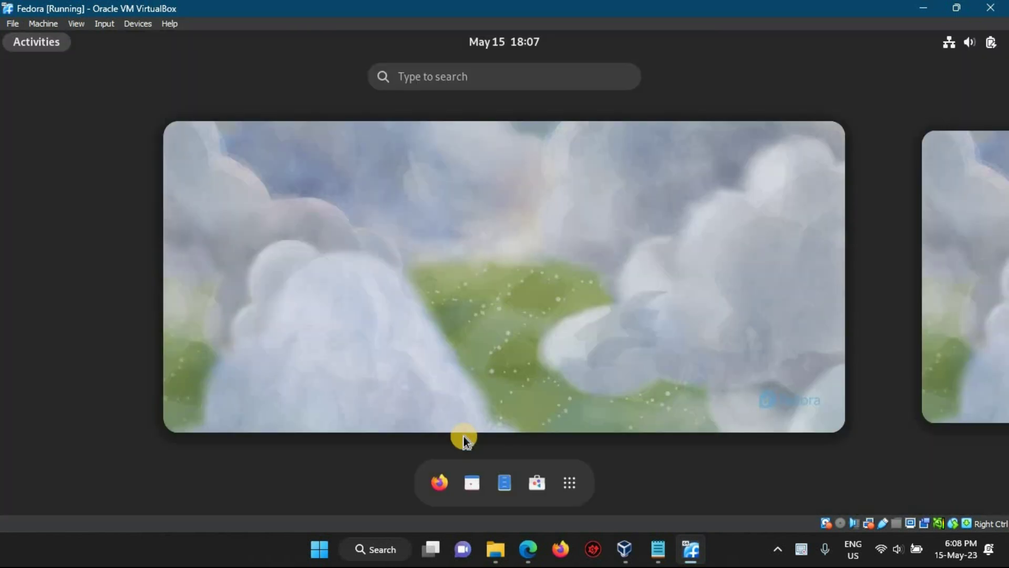